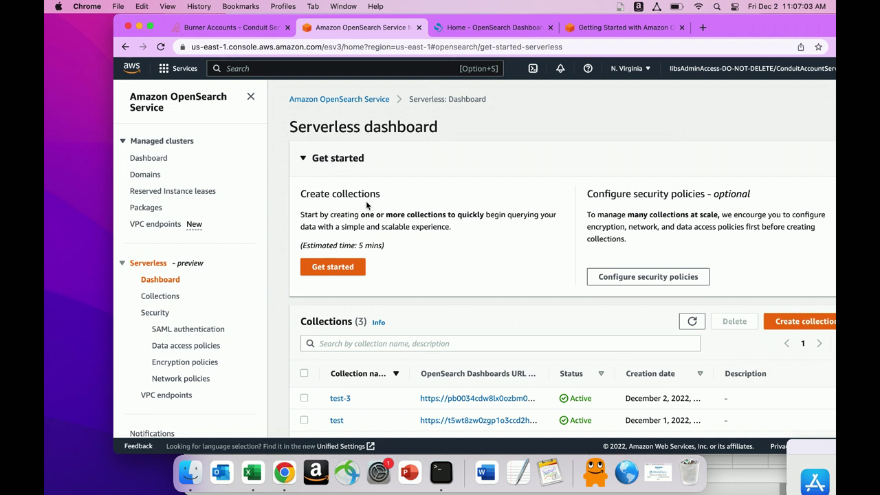
# Step: Start creating a new serverless collection and name it demo-friday
pyautogui.click(332, 268)
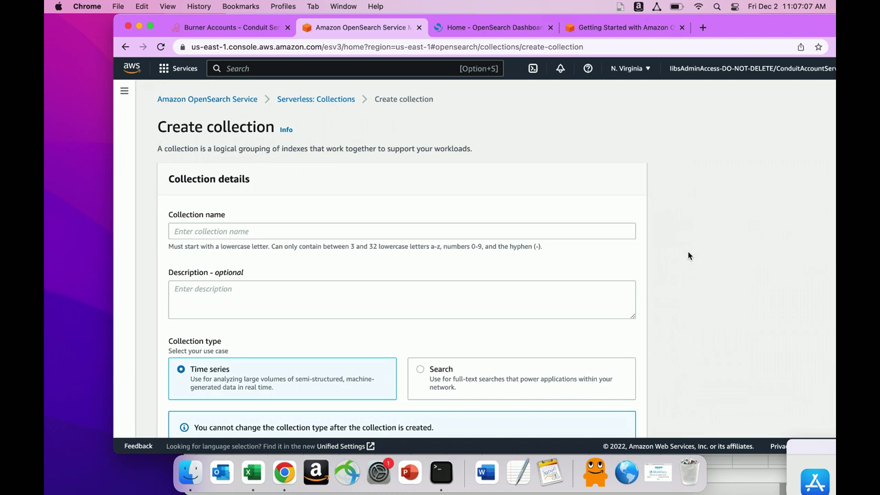
pyautogui.scroll(-1, 688, 256)
pyautogui.click(350, 210)
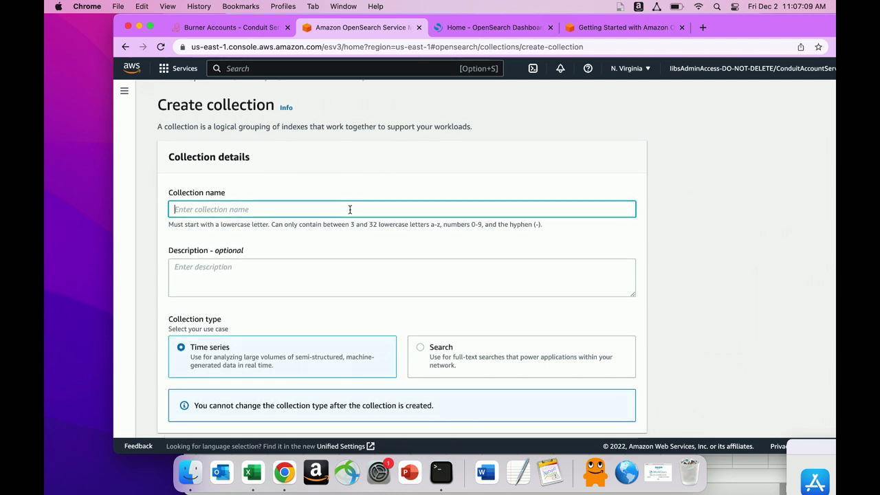
pyautogui.write('demo')
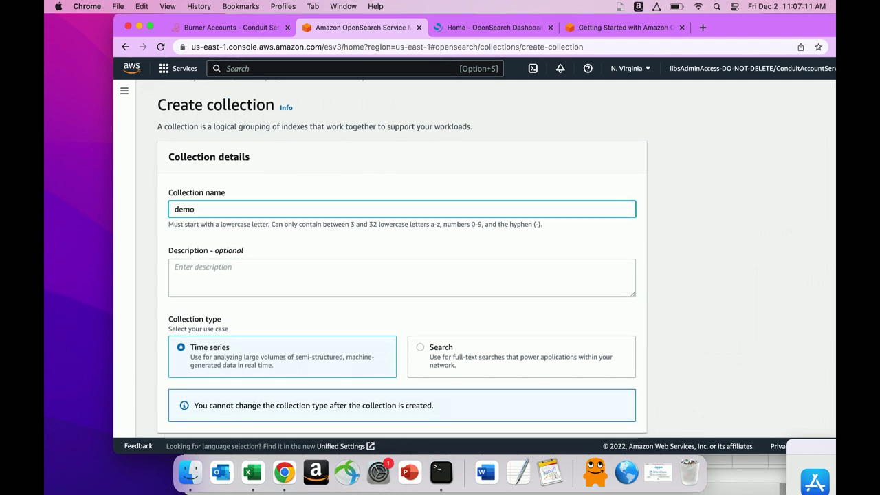
pyautogui.write('-friday')
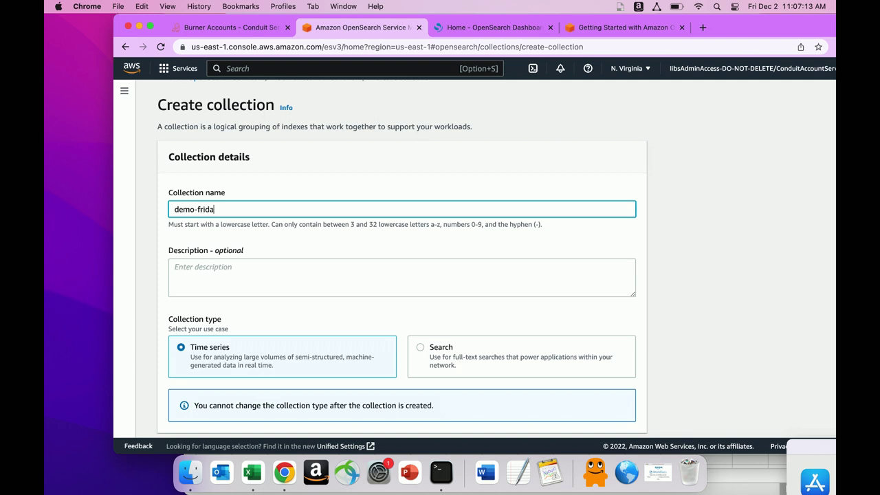
# Step: Enter "yay, its friday" as the collection's description
pyautogui.click(282, 273)
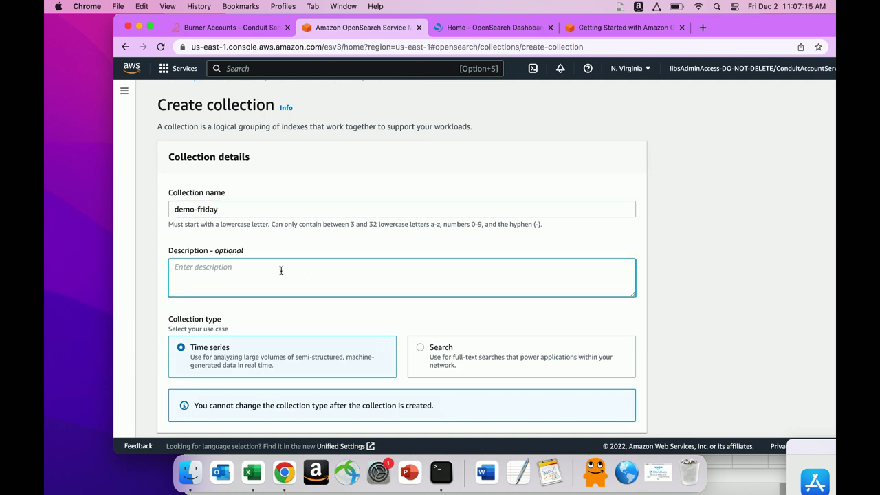
pyautogui.write('yay, it')
pyautogui.write("'s")
pyautogui.press('BackSpace')
pyautogui.press('BackSpace')
pyautogui.press('BackSpace')
pyautogui.write('s friday')
pyautogui.click(666, 273)
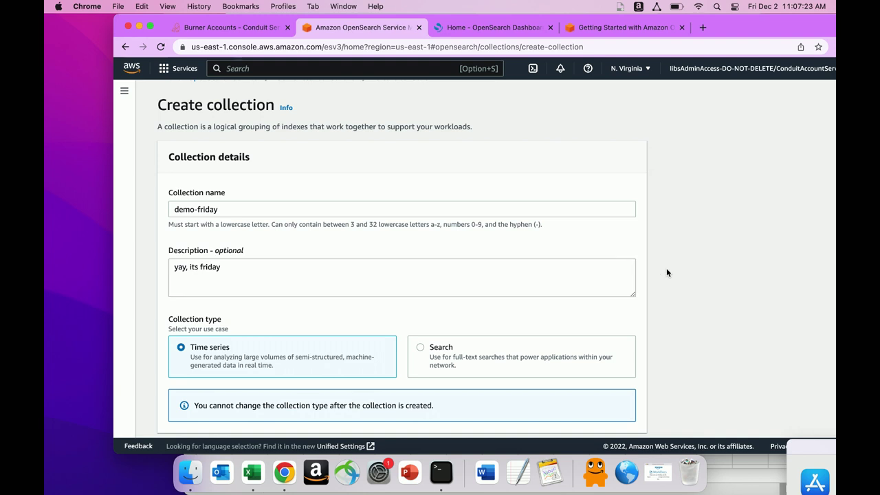
# Step: Set the collection's network access type to Public and create the collection with the Time series type and AWS owned key
pyautogui.scroll(-4, 666, 273)
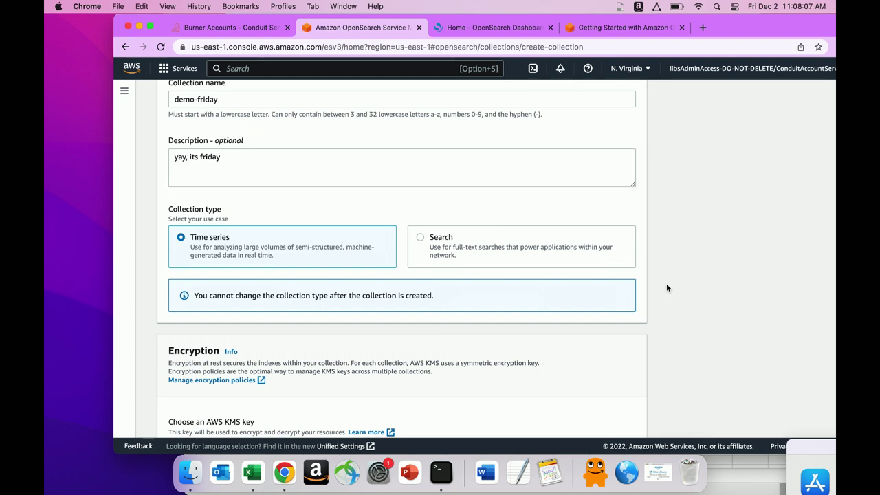
pyautogui.scroll(-5, 667, 286)
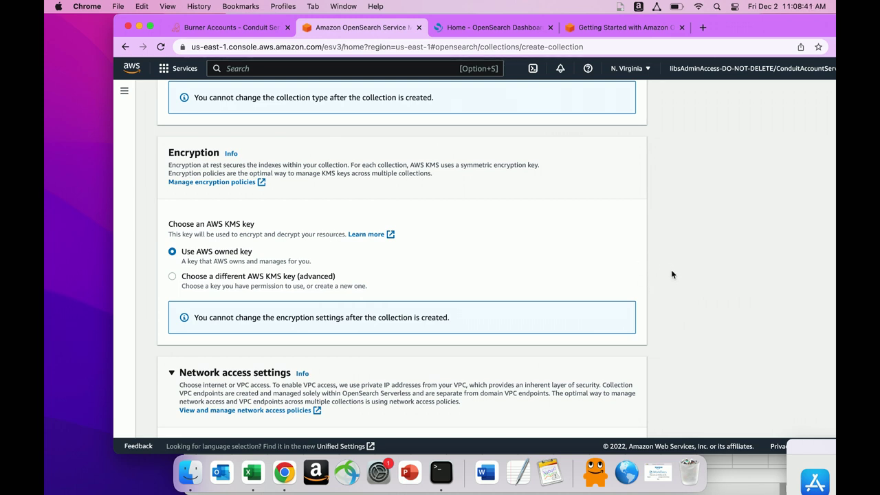
pyautogui.scroll(-5, 672, 275)
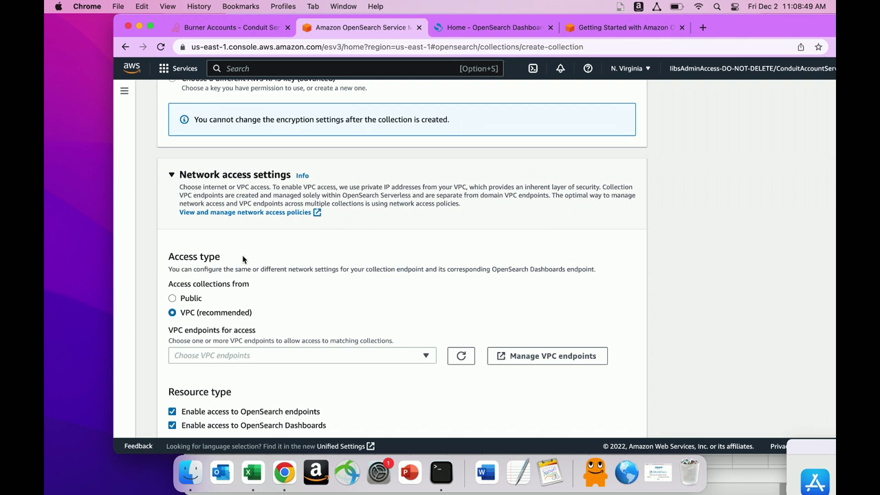
pyautogui.click(173, 299)
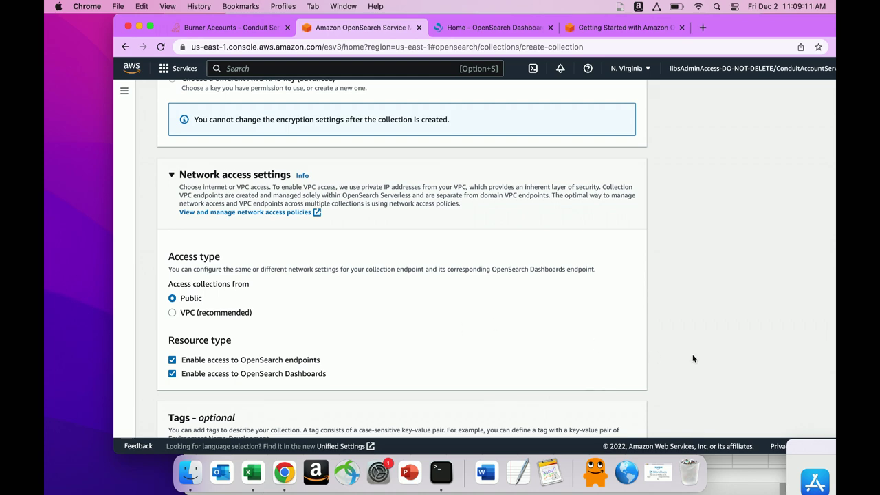
pyautogui.scroll(-4, 693, 358)
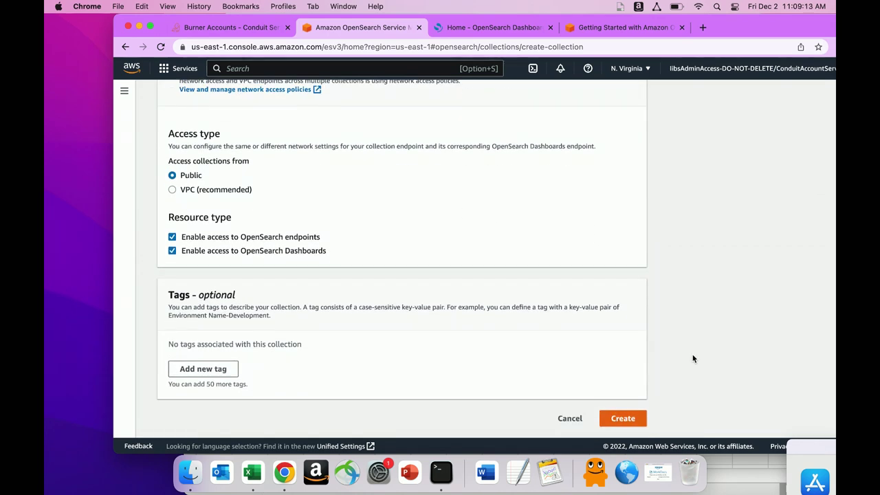
pyautogui.click(626, 419)
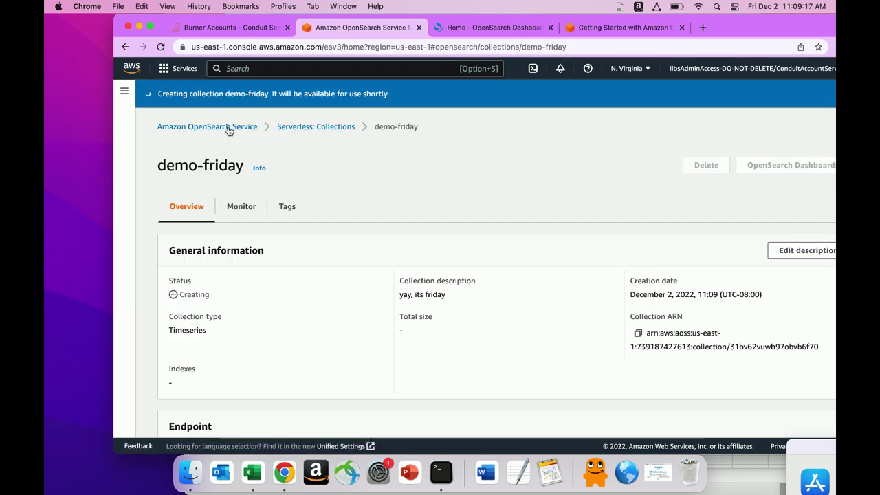
# Step: Go from the collections list to the serverless security overview and examine how encryption, network and data access policies work
pyautogui.click(307, 132)
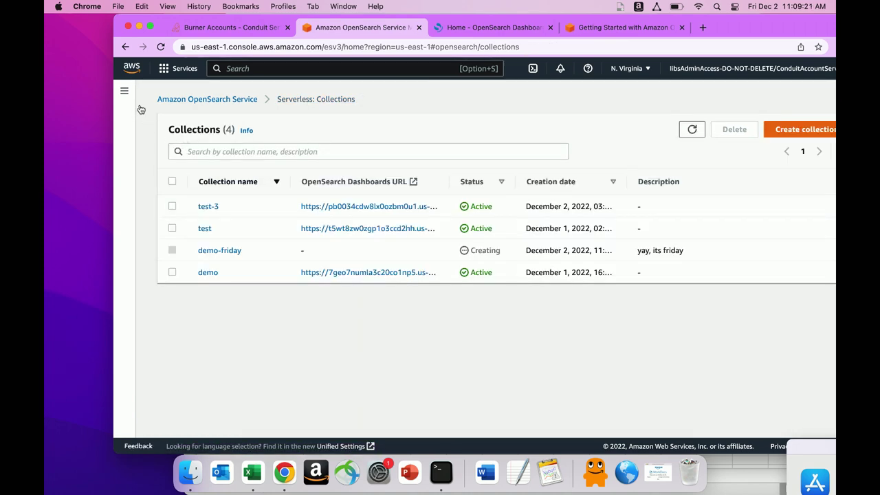
pyautogui.click(124, 92)
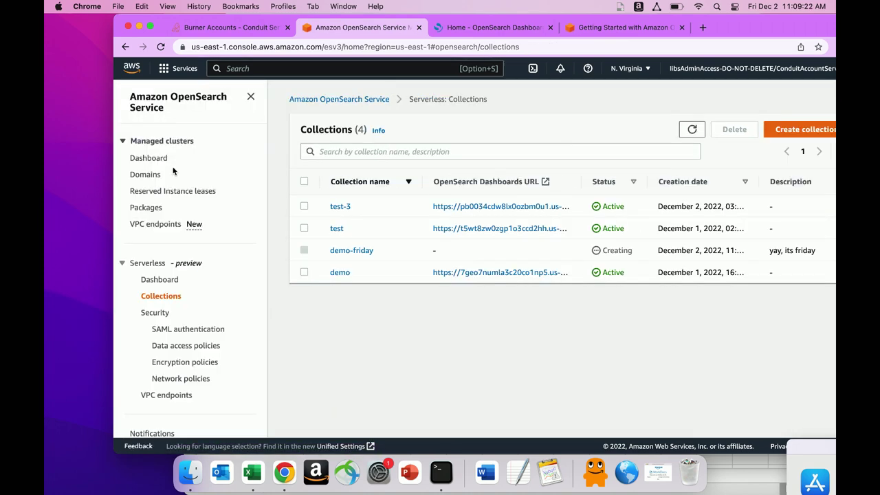
pyautogui.click(160, 280)
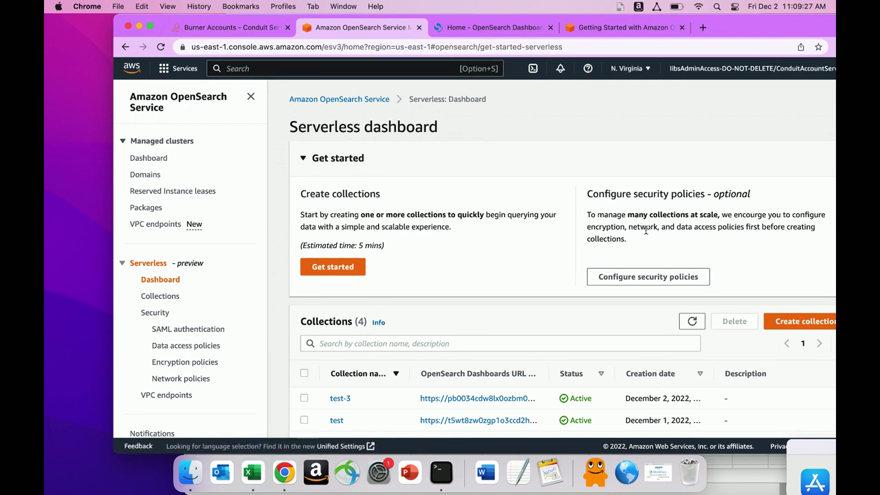
pyautogui.click(627, 277)
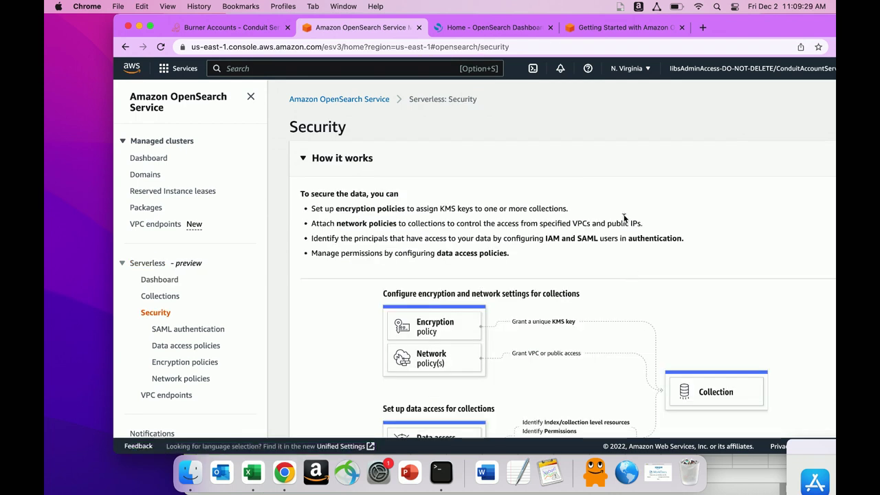
pyautogui.scroll(-3, 728, 223)
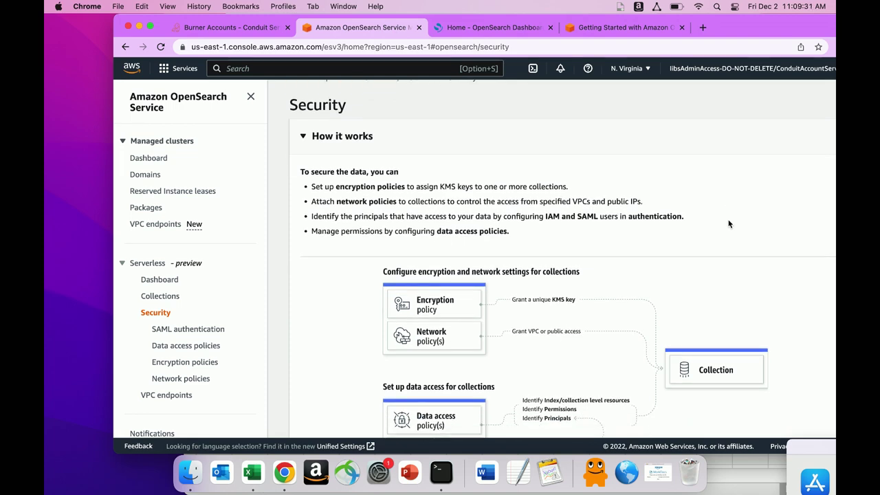
pyautogui.scroll(-1, 729, 224)
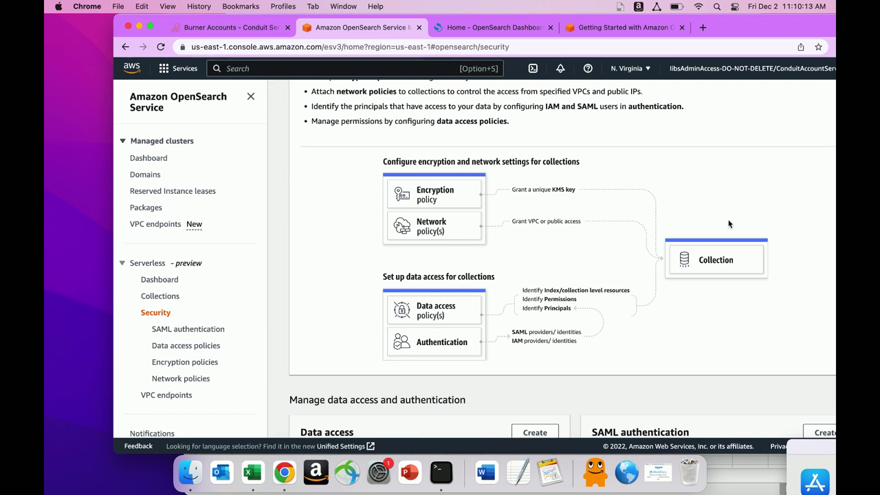
# Step: Open the demo-friday collection's details from the collections list and bring the whole browser window into view
pyautogui.click(161, 297)
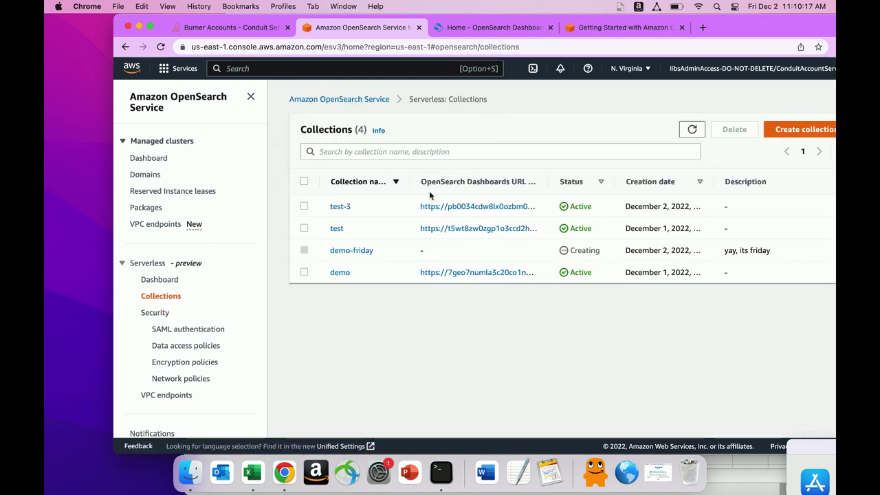
pyautogui.click(355, 251)
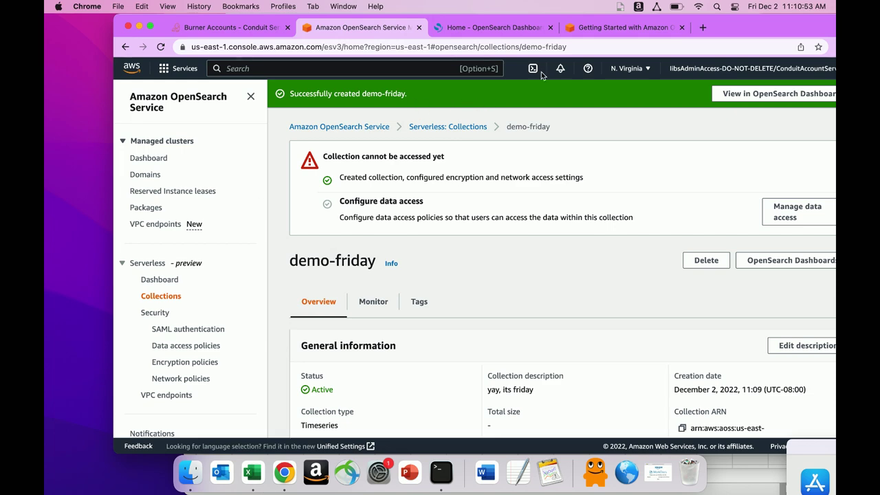
pyautogui.moveTo(765, 29); pyautogui.dragTo(699, 28)
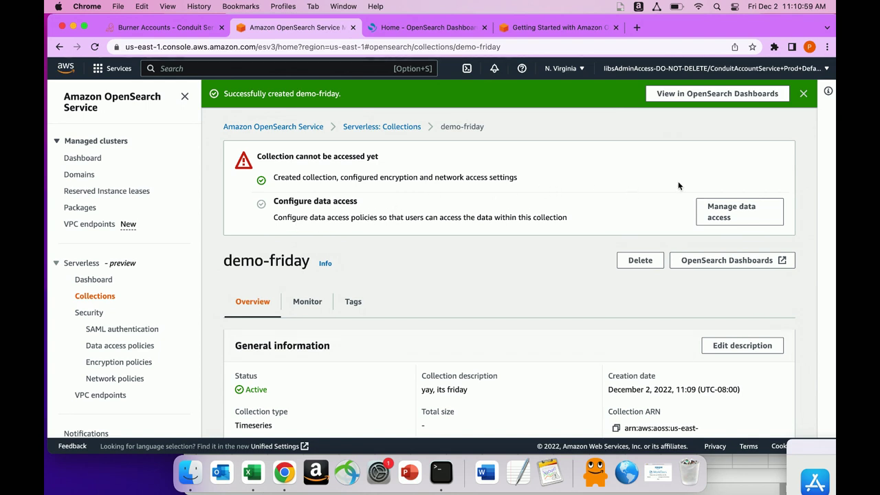
# Step: From the collection's data access management, start a new access policy and name it demo-friday
pyautogui.click(717, 205)
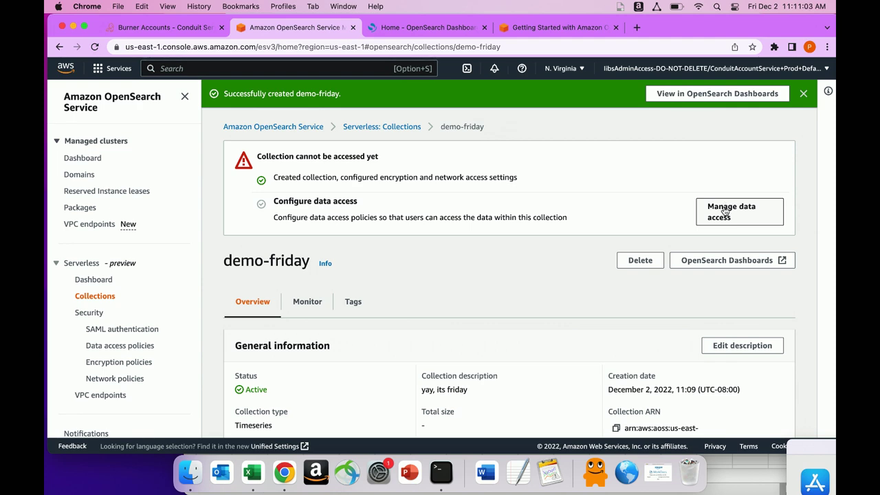
pyautogui.click(724, 211)
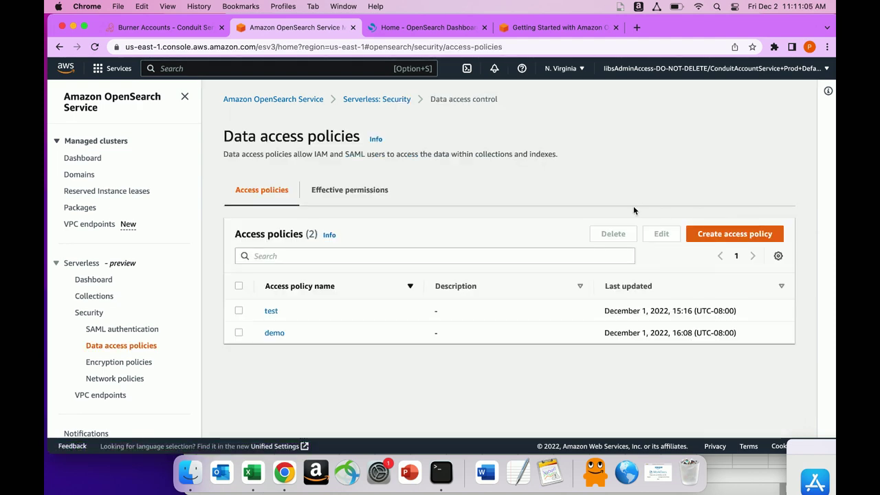
pyautogui.click(733, 233)
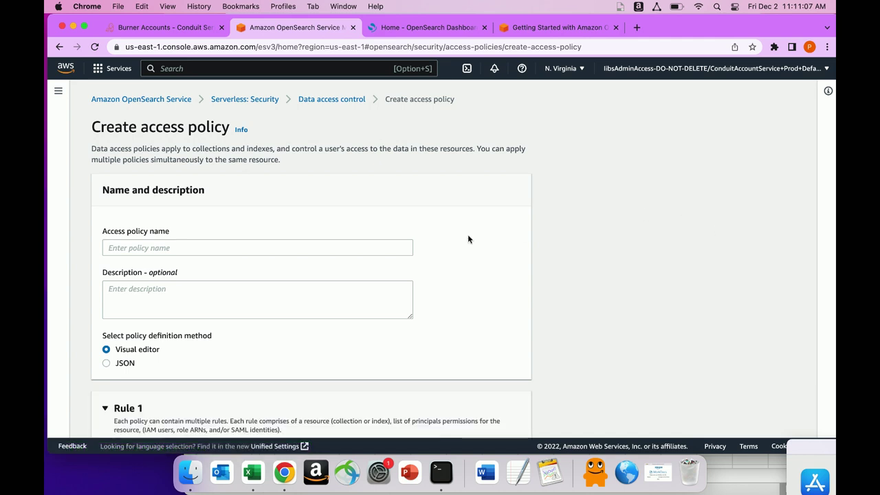
pyautogui.click(306, 247)
pyautogui.write('dem')
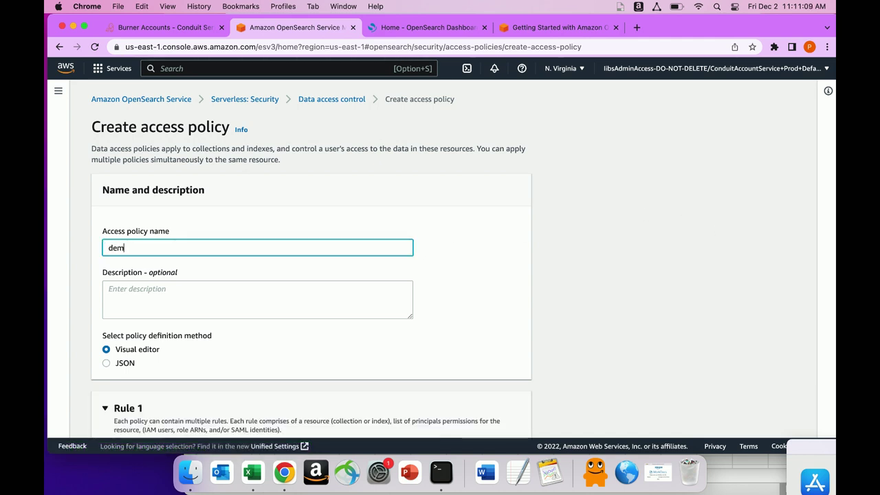
pyautogui.write('o-freidayday')
pyautogui.click(556, 315)
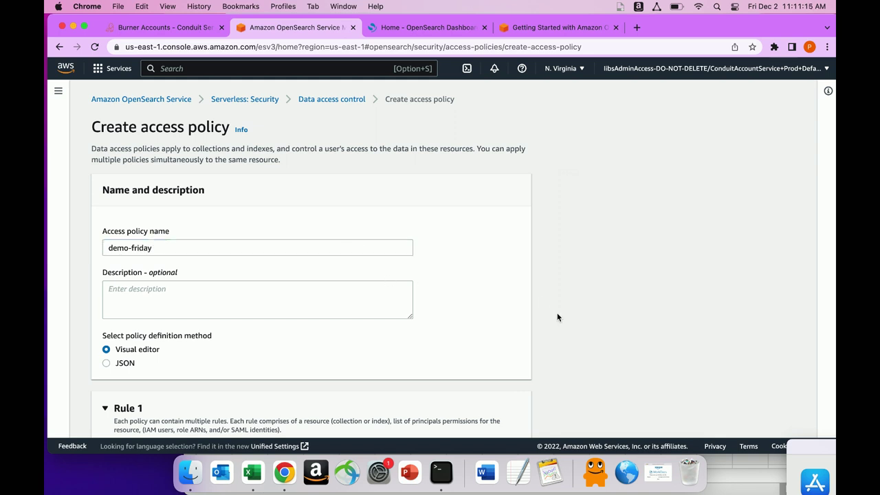
# Step: Name the policy's first rule rule1
pyautogui.scroll(-3, 557, 315)
pyautogui.scroll(-3, 557, 317)
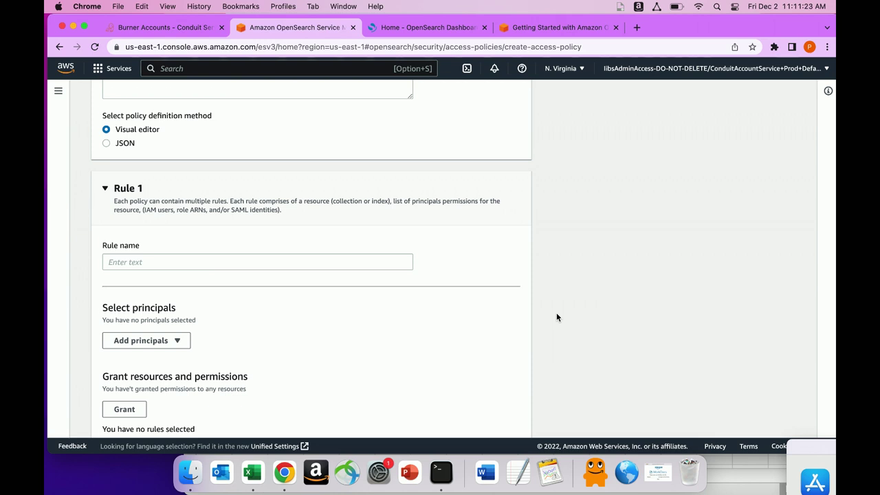
pyautogui.scroll(-2, 557, 317)
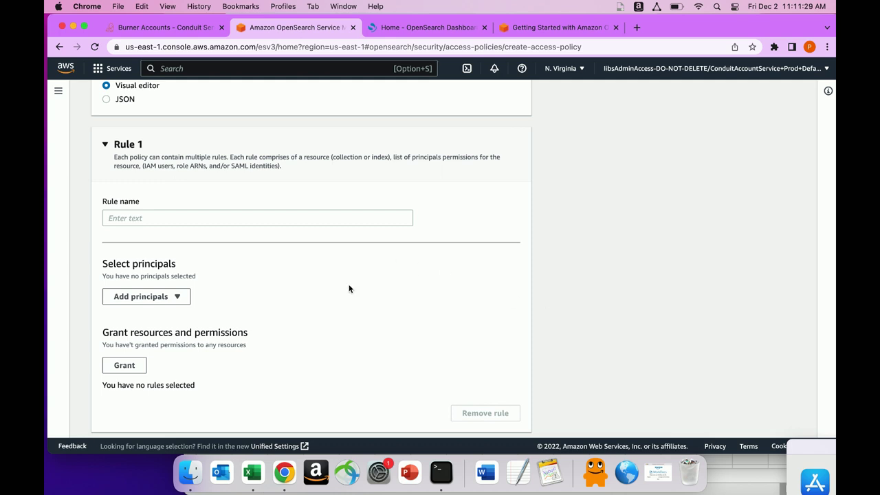
pyautogui.click(252, 218)
pyautogui.write('reu')
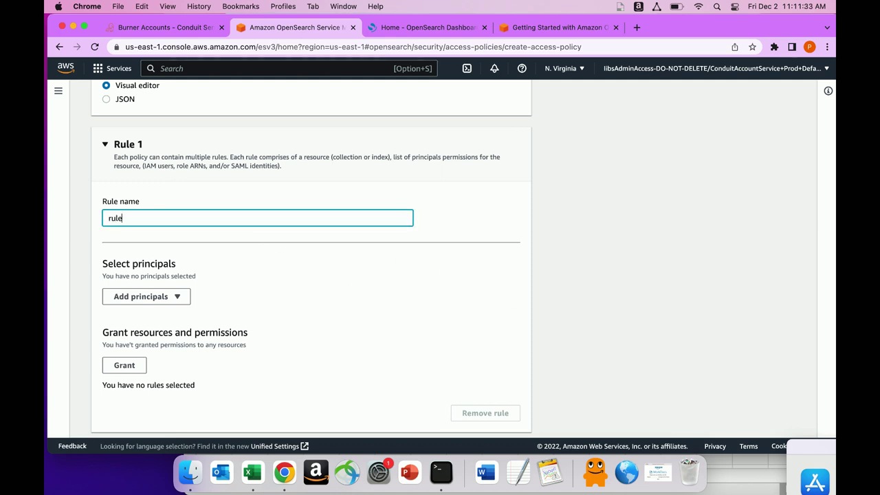
pyautogui.write('1')
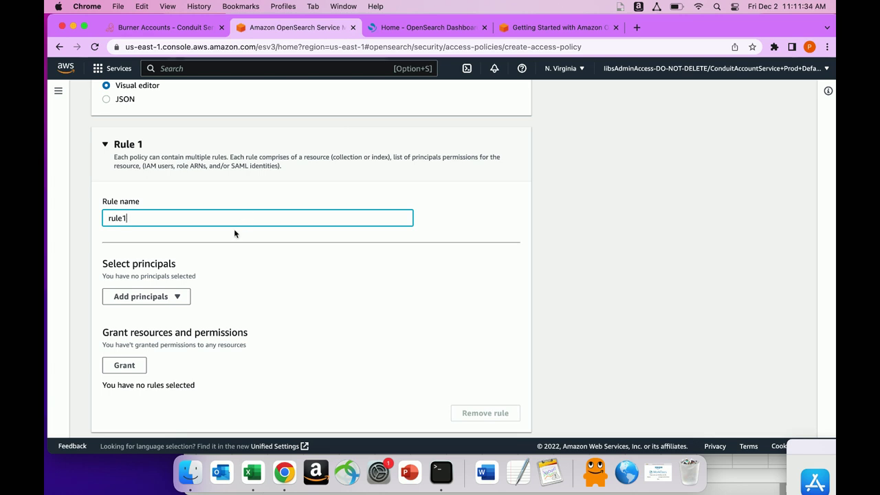
# Step: Add the IAM users serverless-demo, reinvent-demo and demo as principals of the rule
pyautogui.click(157, 296)
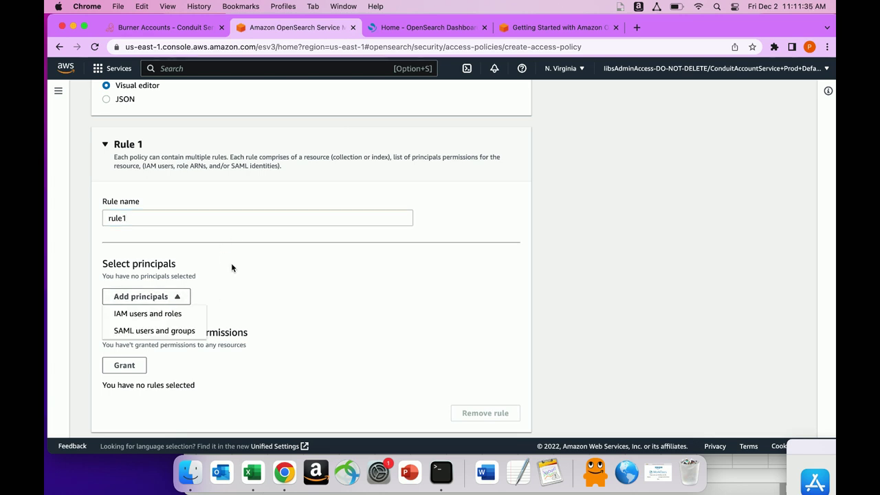
pyautogui.click(163, 313)
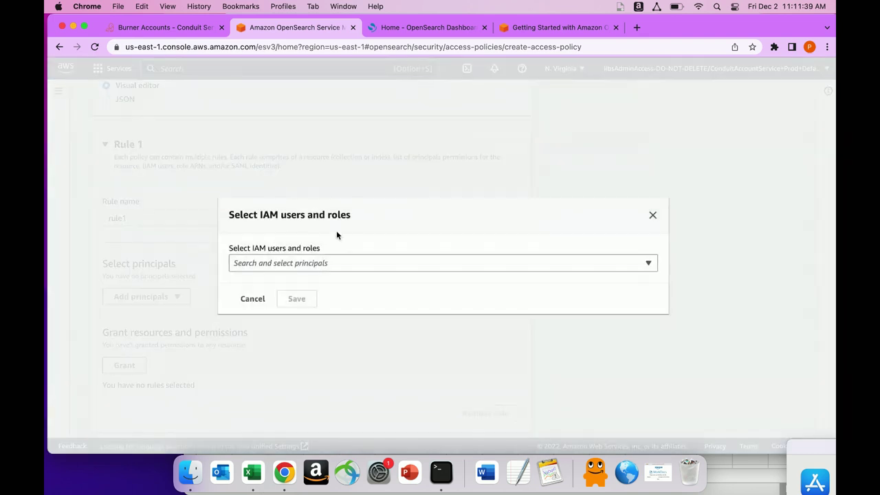
pyautogui.click(281, 263)
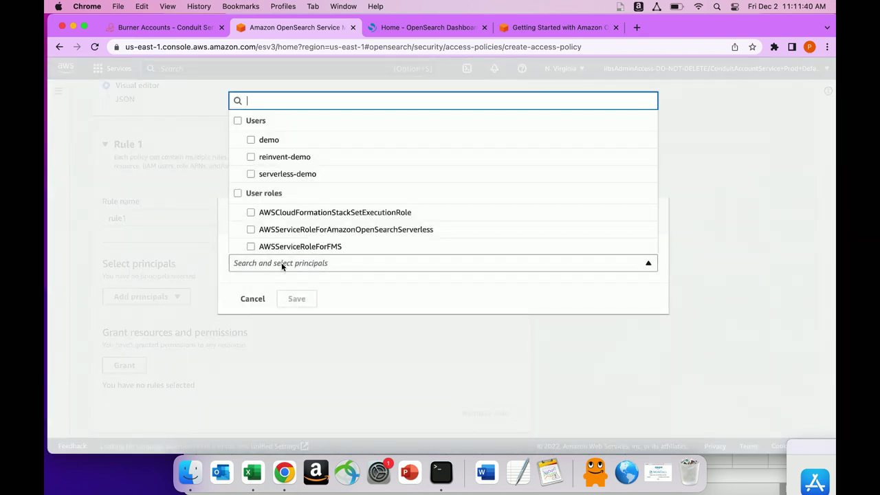
pyautogui.click(253, 174)
pyautogui.click(252, 157)
pyautogui.click(251, 139)
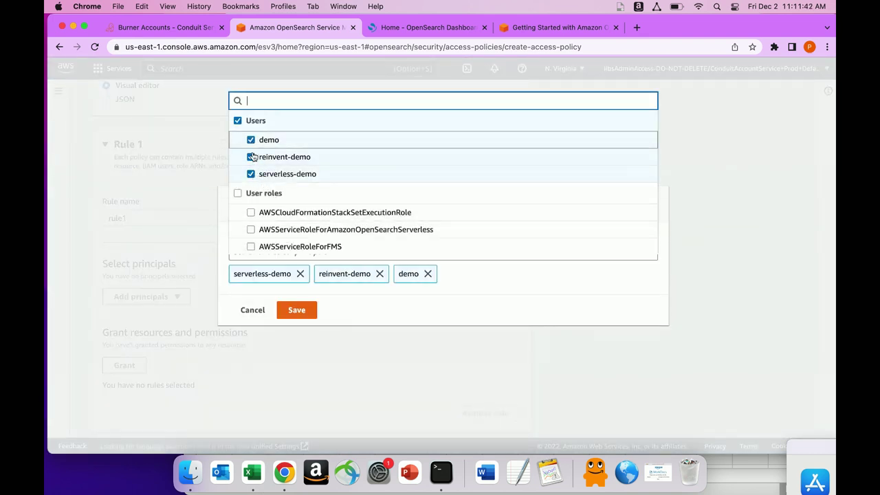
pyautogui.click(297, 313)
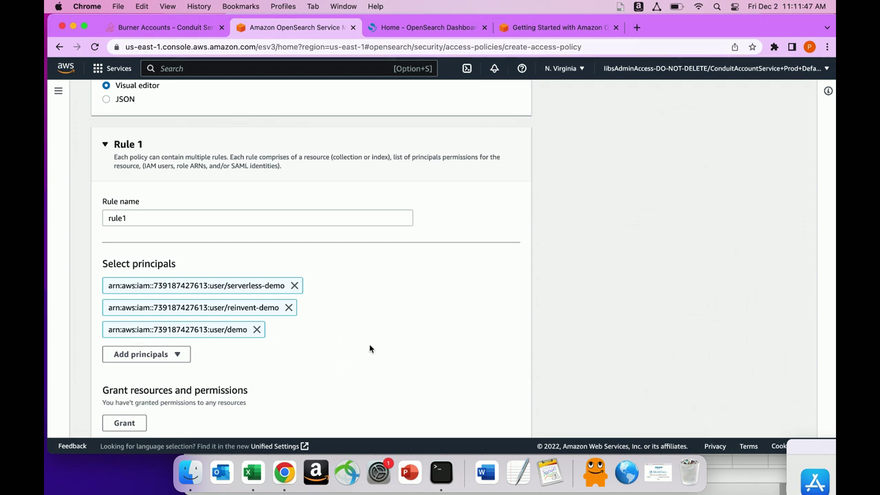
# Step: Grant rule1 the Create, Describe, Update and Delete alias and template permissions on the demo-friday collection
pyautogui.scroll(-4, 369, 349)
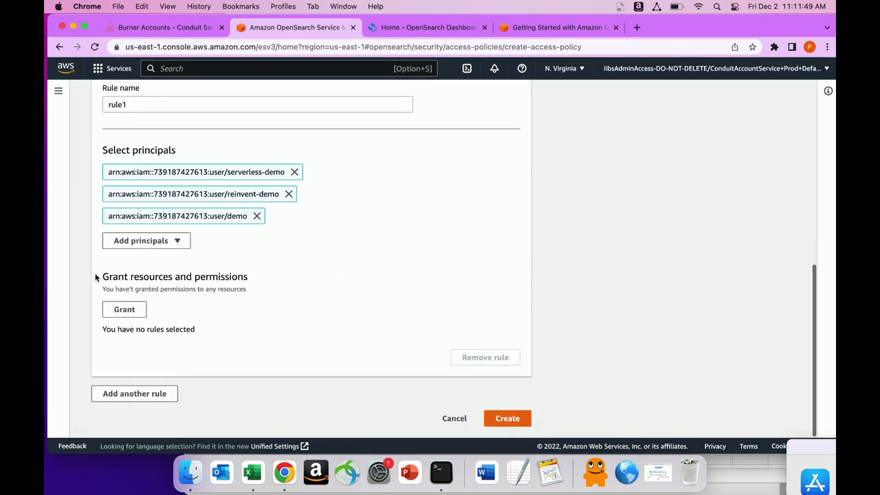
pyautogui.click(117, 309)
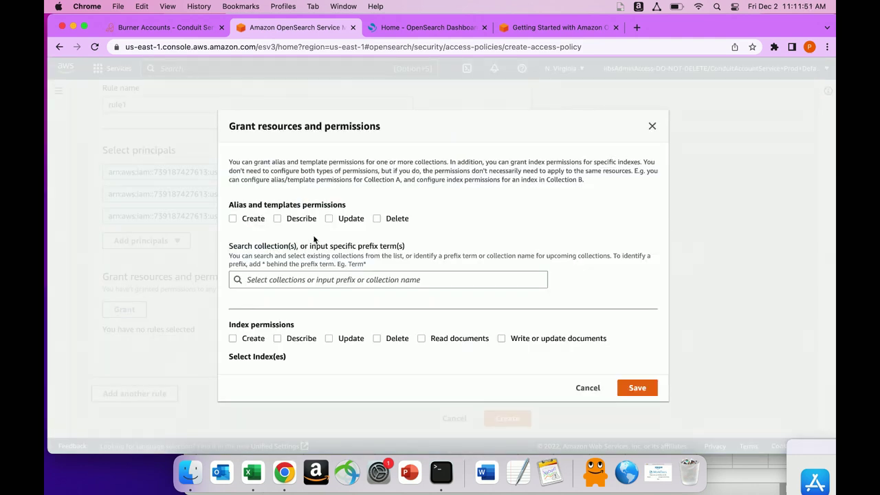
pyautogui.click(233, 218)
pyautogui.click(277, 218)
pyautogui.click(330, 219)
pyautogui.click(274, 280)
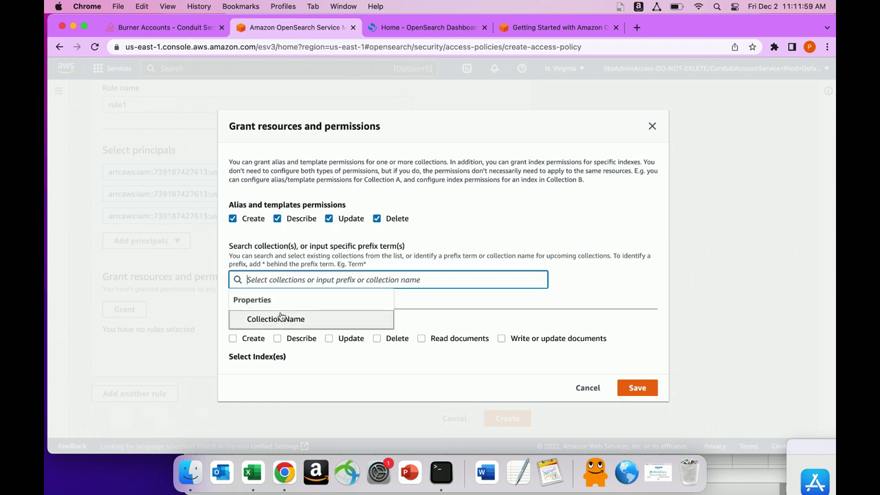
pyautogui.click(281, 316)
pyautogui.click(315, 337)
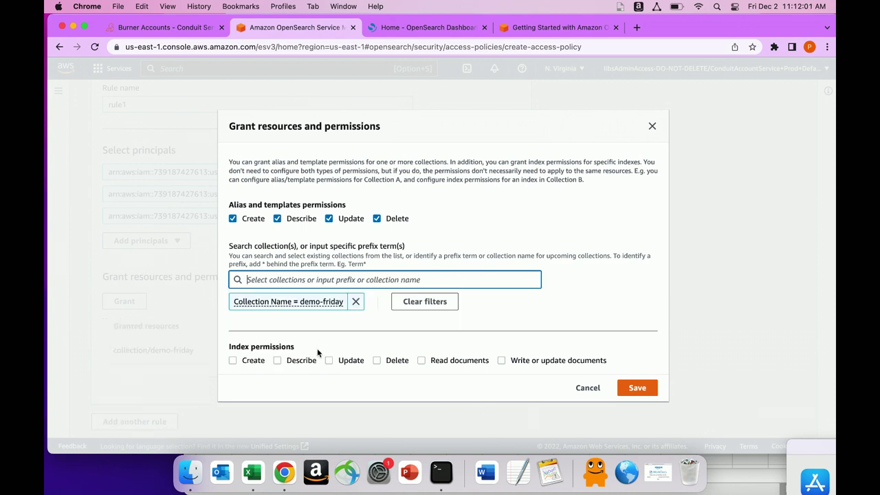
# Step: Enable the Create, Describe, Update, Delete, Read documents and Write or update documents index permissions and save the grant
pyautogui.click(233, 359)
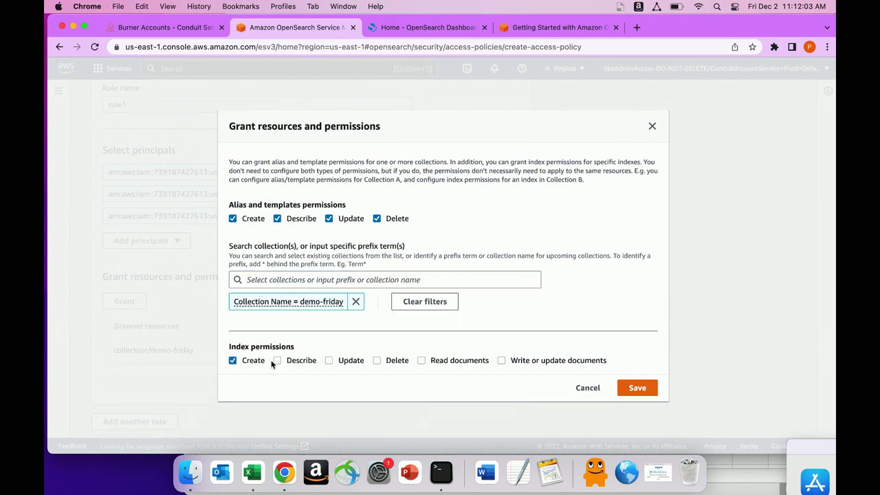
pyautogui.click(277, 361)
pyautogui.click(329, 360)
pyautogui.click(377, 360)
pyautogui.click(421, 360)
pyautogui.click(501, 360)
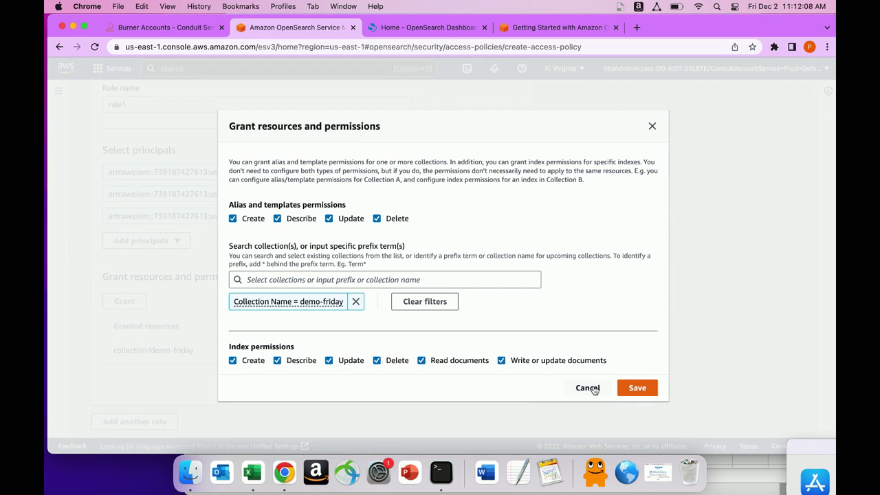
pyautogui.click(640, 392)
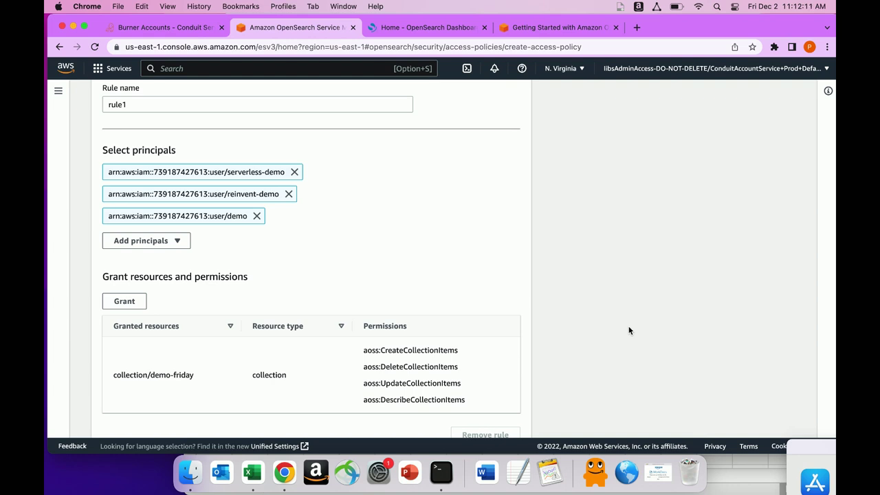
# Step: Try to create the access policy with the granted collection permissions
pyautogui.scroll(-2, 623, 366)
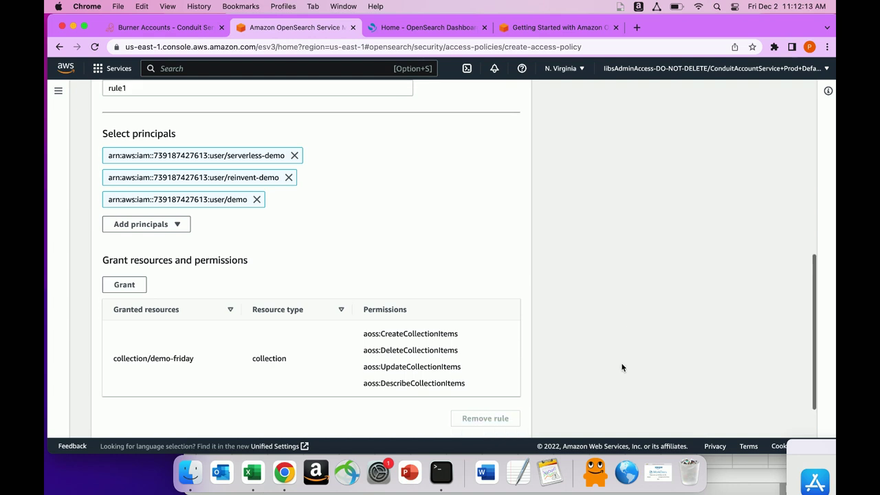
pyautogui.scroll(-1, 623, 368)
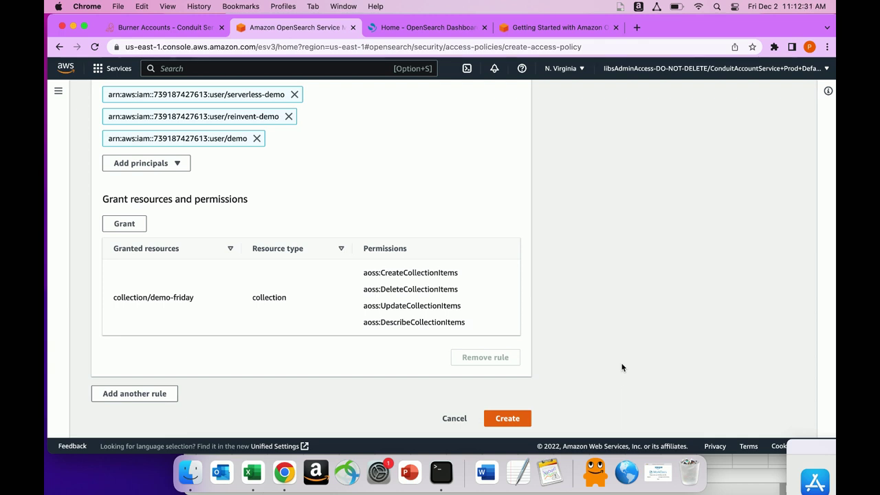
pyautogui.click(502, 419)
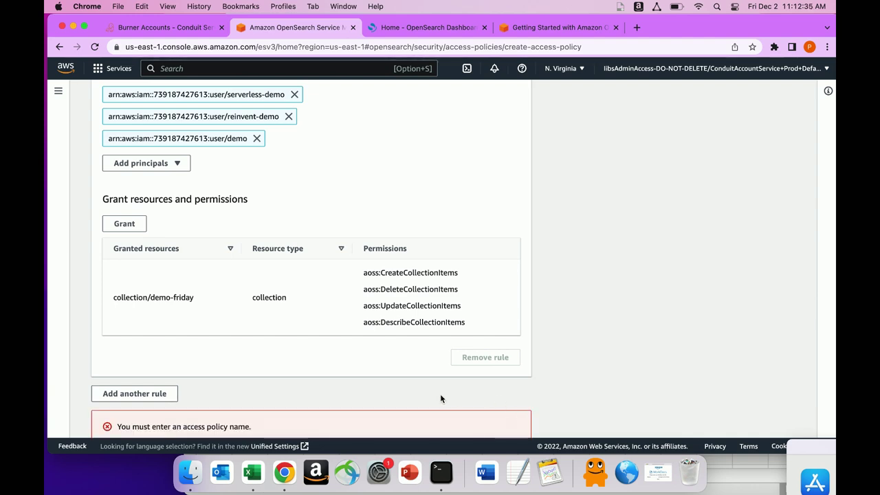
# Step: Shorten the access policy name to demo and try to create the policy again
pyautogui.moveTo(422, 380); pyautogui.dragTo(206, 76)
pyautogui.click(165, 248)
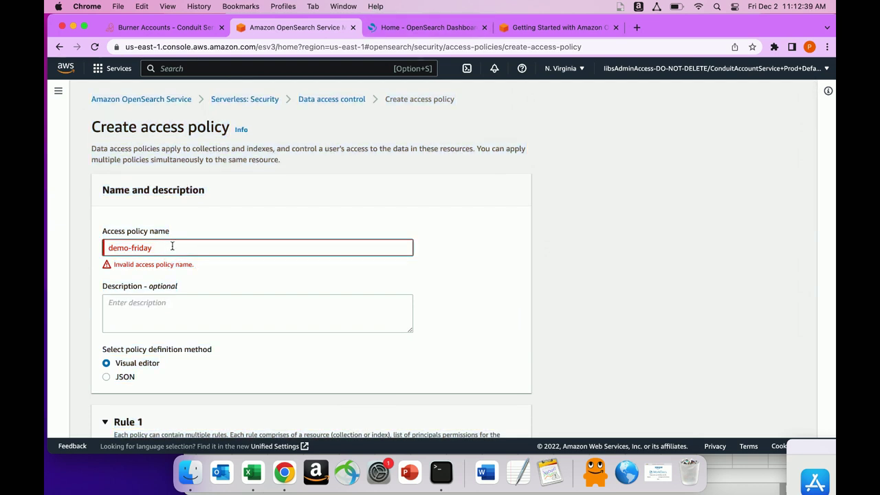
pyautogui.press('BackSpace')
pyautogui.press('BackSpace')
pyautogui.press('BackSpace')
pyautogui.press('BackSpace')
pyautogui.press('BackSpace')
pyautogui.press('BackSpace')
pyautogui.moveTo(531, 307); pyautogui.dragTo(490, 464)
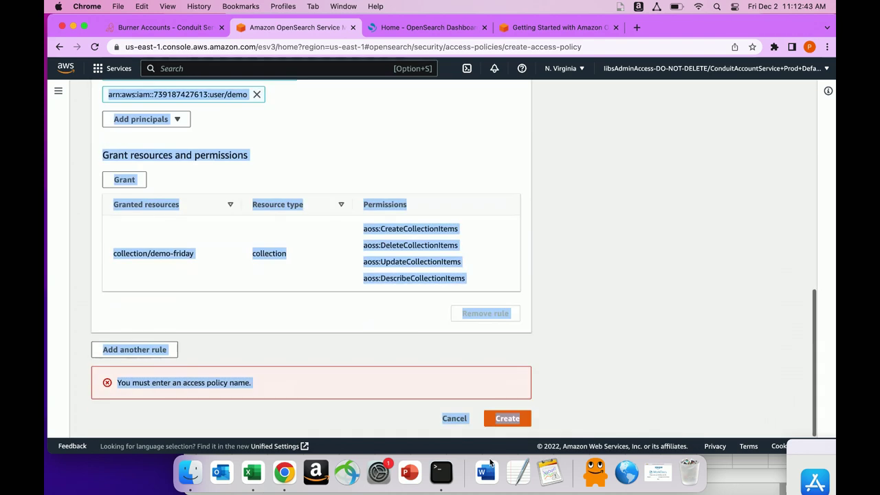
pyautogui.scroll(3, 550, 303)
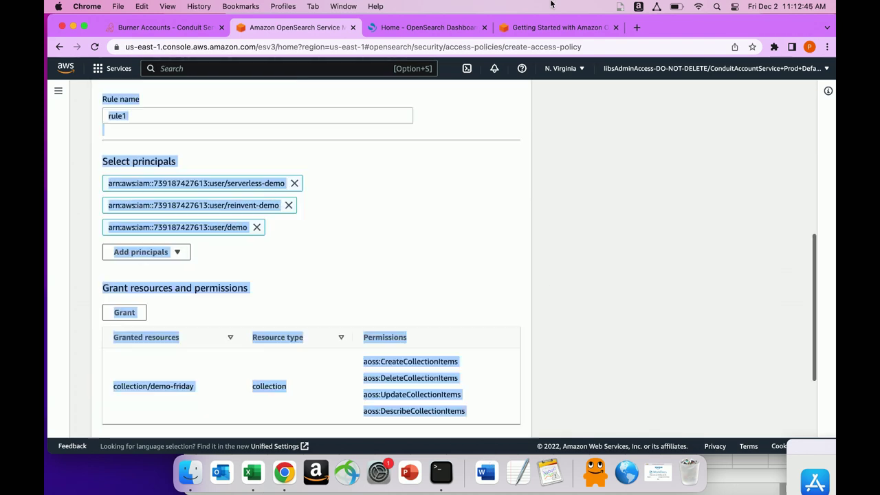
pyautogui.scroll(6, 287, 193)
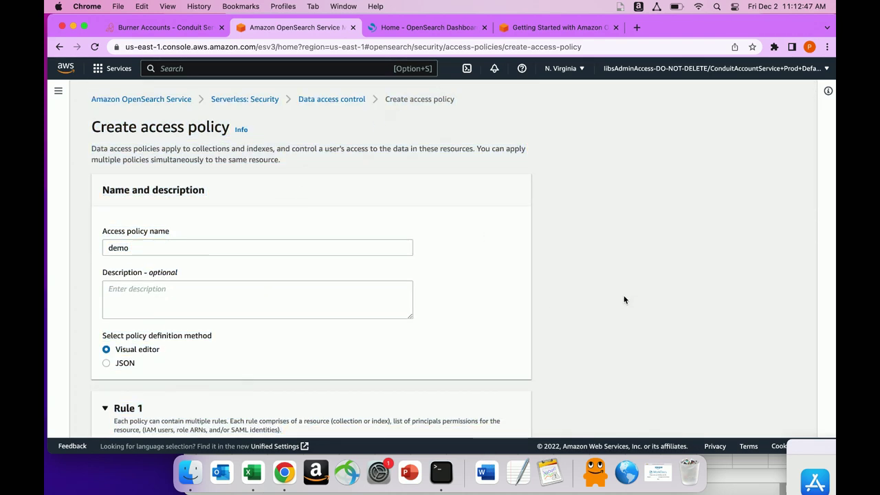
pyautogui.scroll(-10, 624, 299)
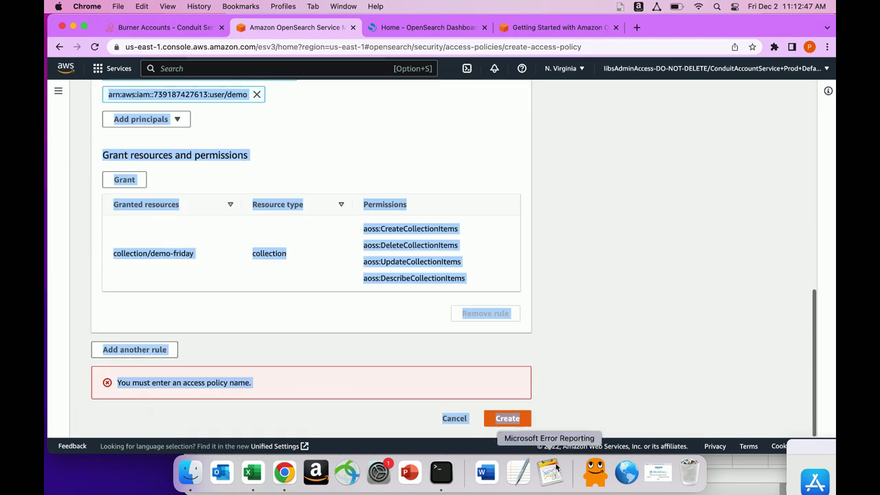
pyautogui.click(513, 421)
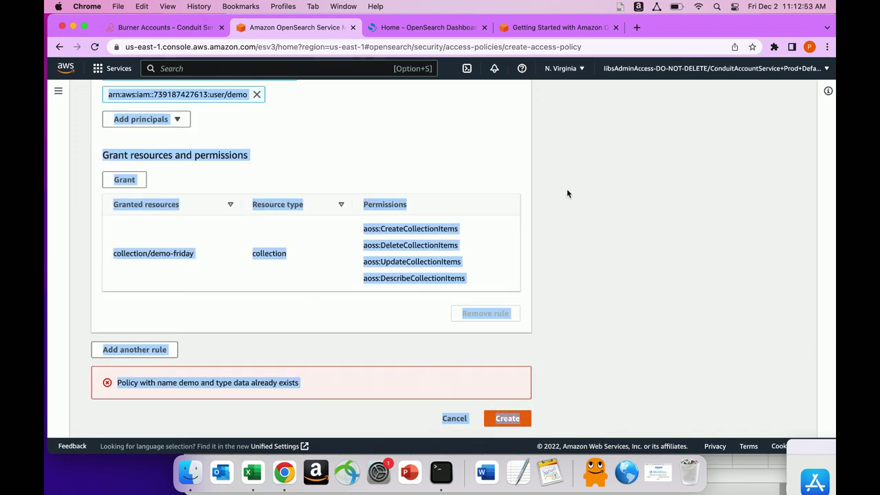
# Step: Rename the access policy as demoxyz and create it
pyautogui.scroll(10, 565, 193)
pyautogui.click(167, 242)
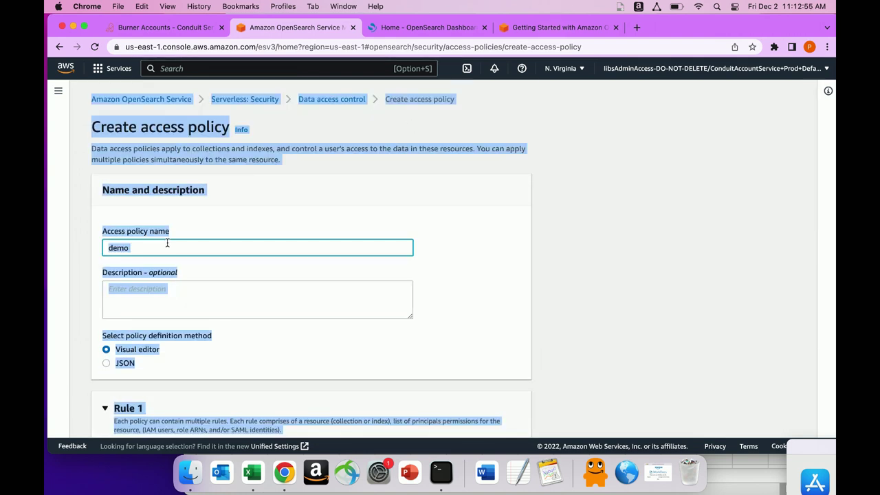
pyautogui.write('xyz')
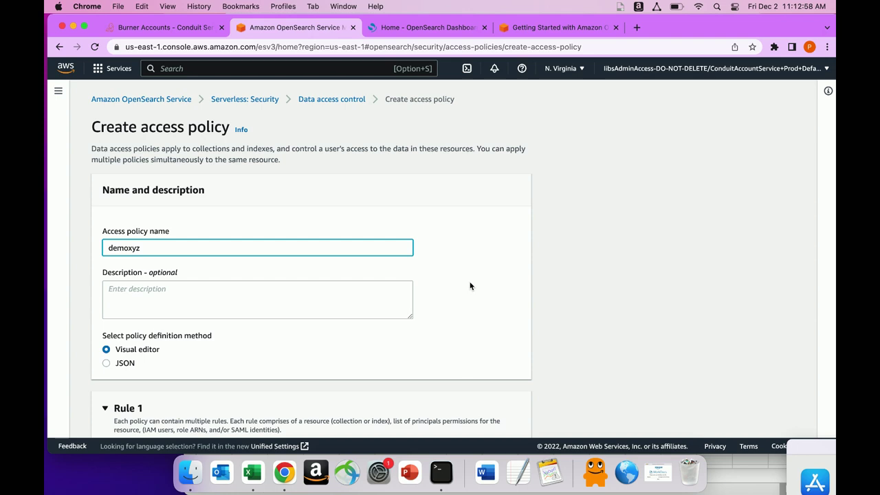
pyautogui.moveTo(470, 284); pyautogui.dragTo(440, 440)
pyautogui.click(516, 422)
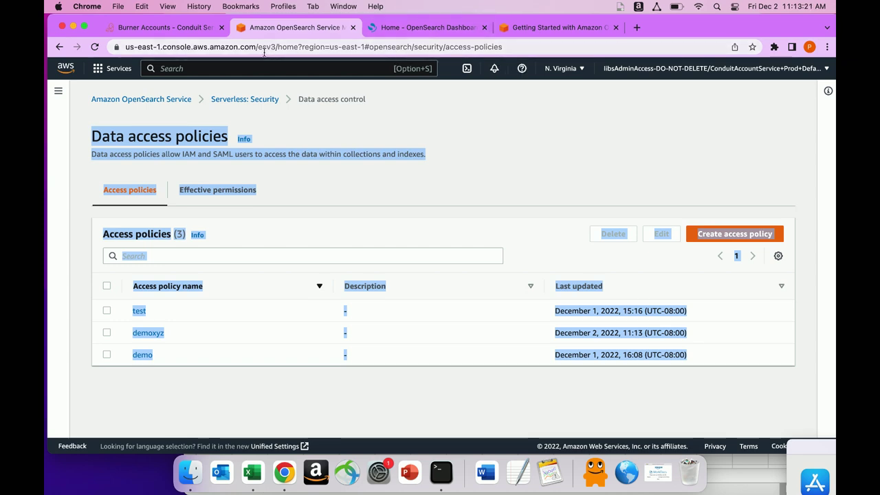
# Step: Switch to the Getting Started workshop page and expand the Module 1 - Time series usecase section
pyautogui.click(543, 27)
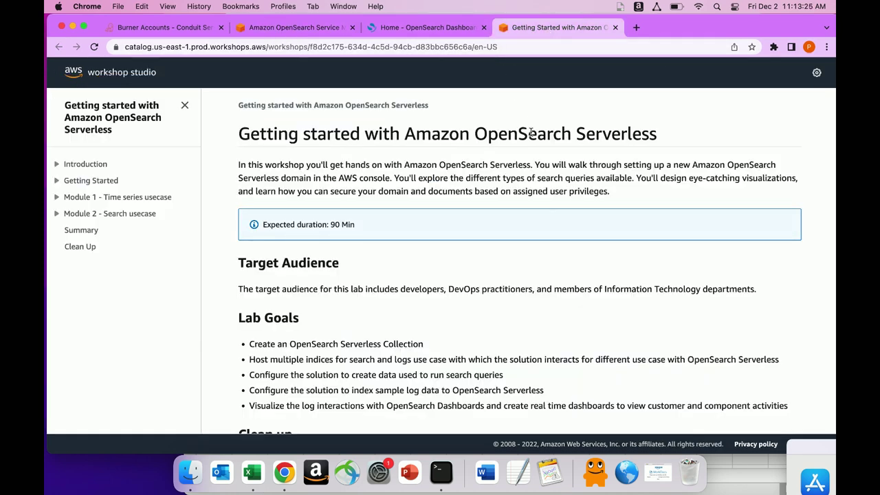
pyautogui.click(57, 197)
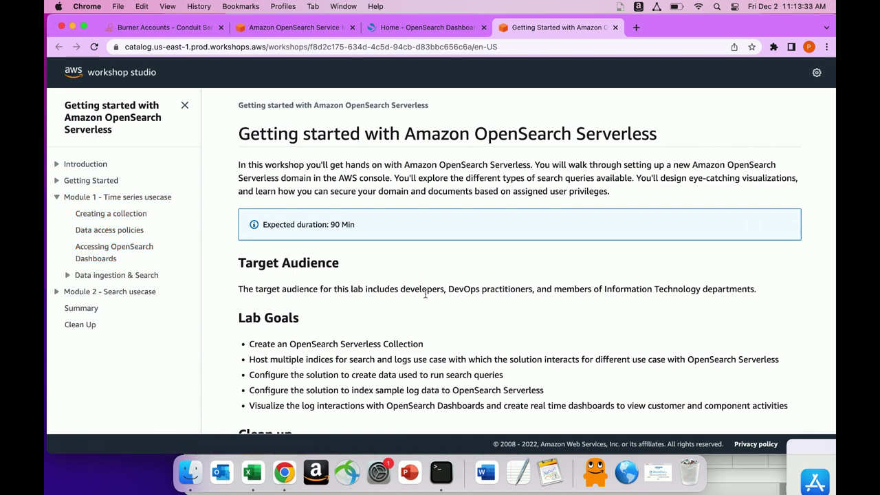
# Step: In Terminal, open python-data-generator.py in vi and move the cursor to the line defining host
pyautogui.click(442, 472)
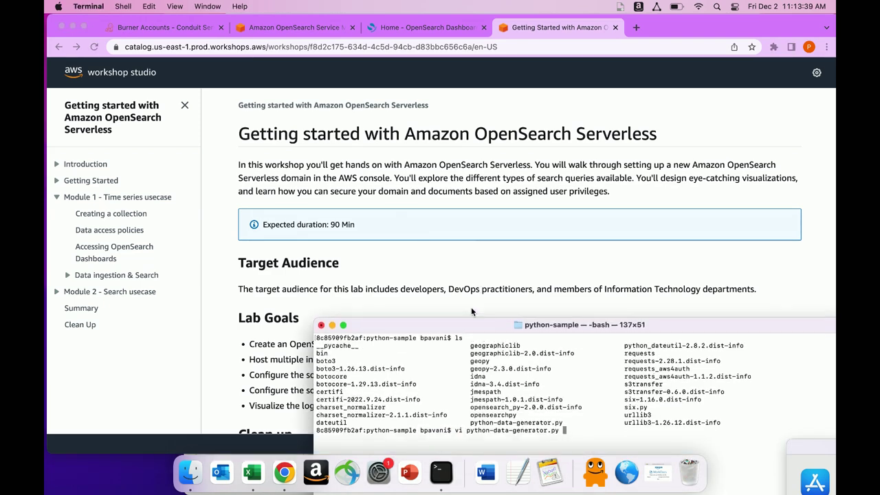
pyautogui.moveTo(461, 225); pyautogui.dragTo(461, 93)
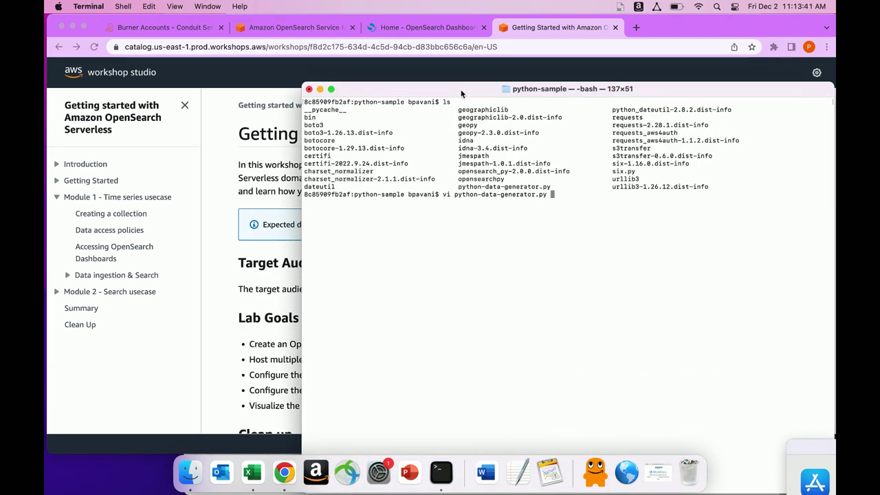
pyautogui.press('Return')
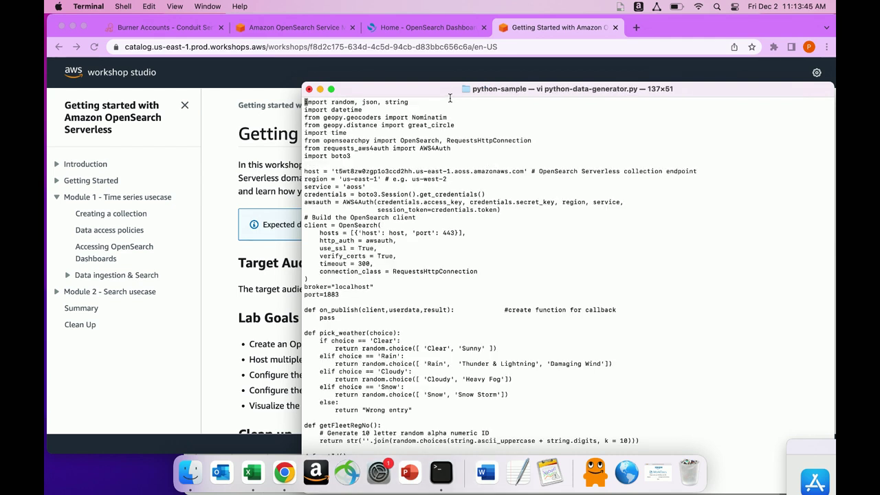
pyautogui.press('Down')
pyautogui.press('Down')
pyautogui.press('Down')
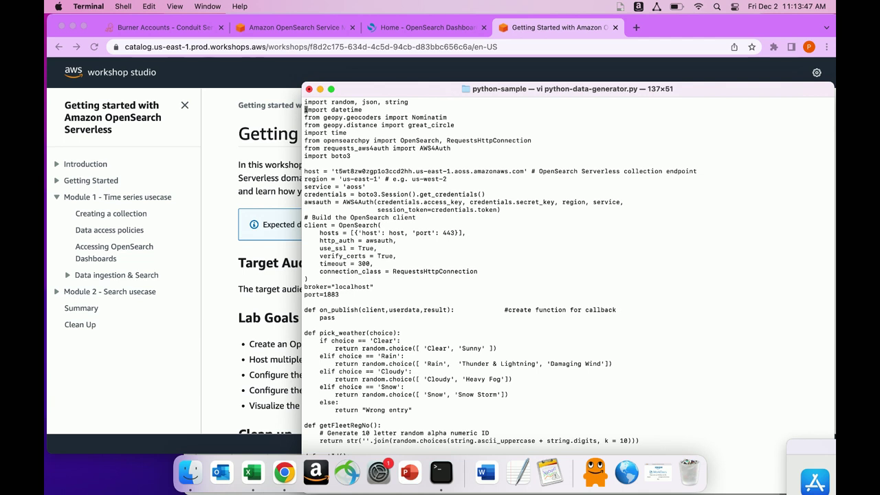
pyautogui.press('Down')
pyautogui.press('Down')
pyautogui.press('Down')
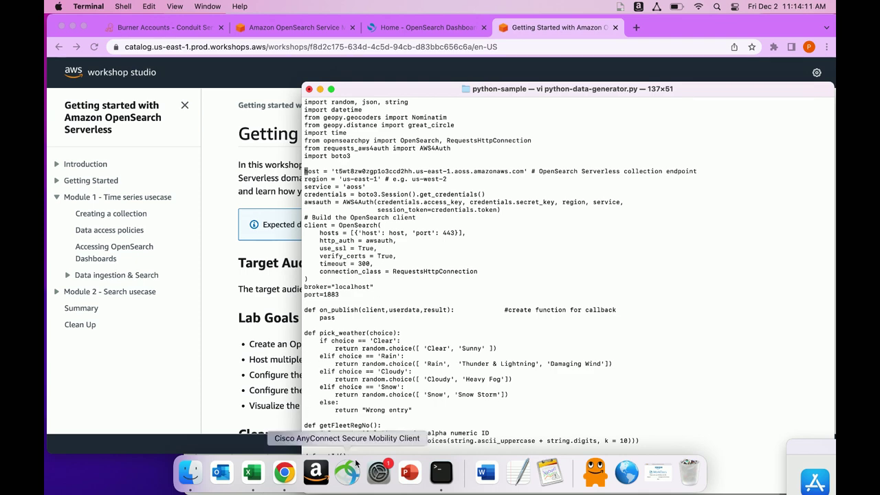
# Step: Switch to the OpenSearch console in Chrome and open the demo-friday collection's details from the Serverless dashboard
pyautogui.click(303, 29)
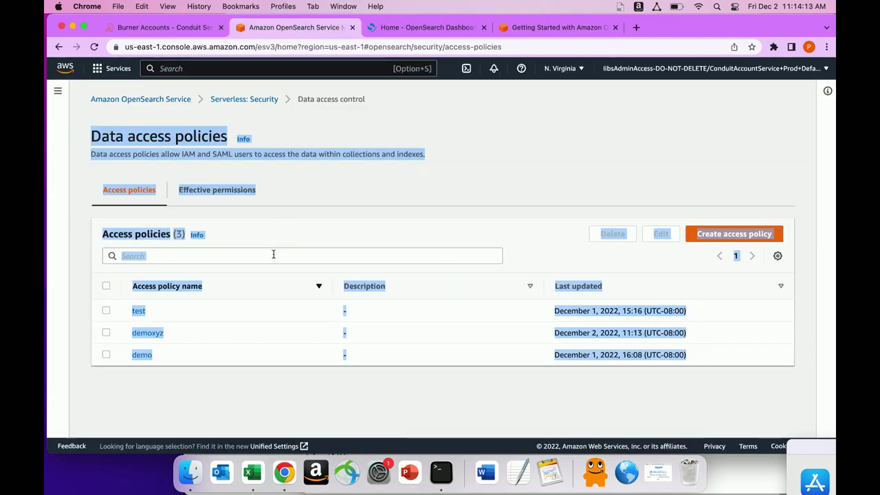
pyautogui.moveTo(481, 21); pyautogui.dragTo(598, 21)
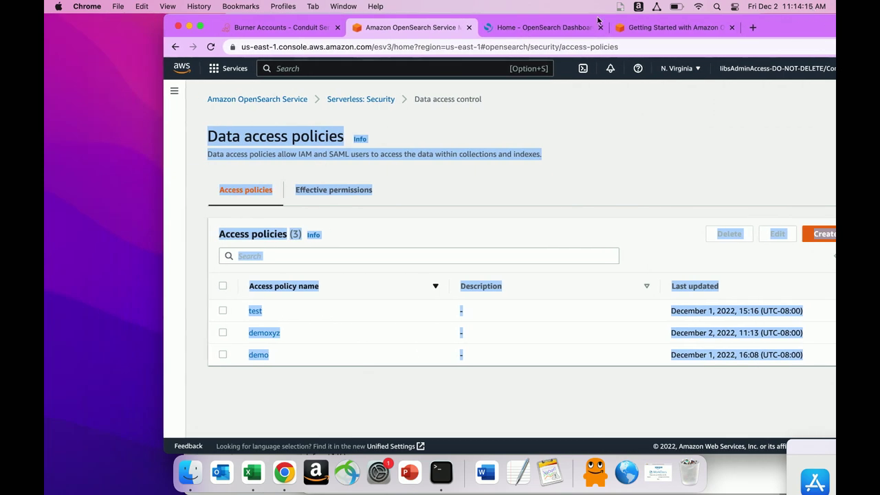
pyautogui.click(275, 99)
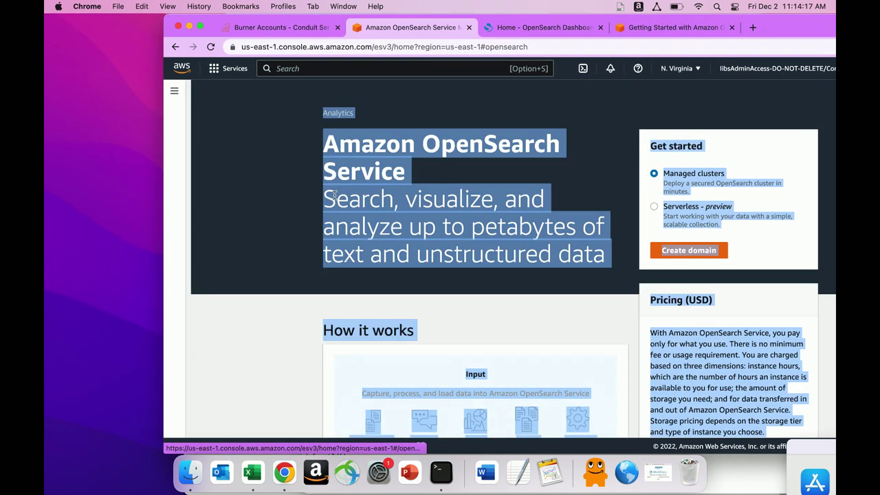
pyautogui.click(659, 207)
pyautogui.click(683, 252)
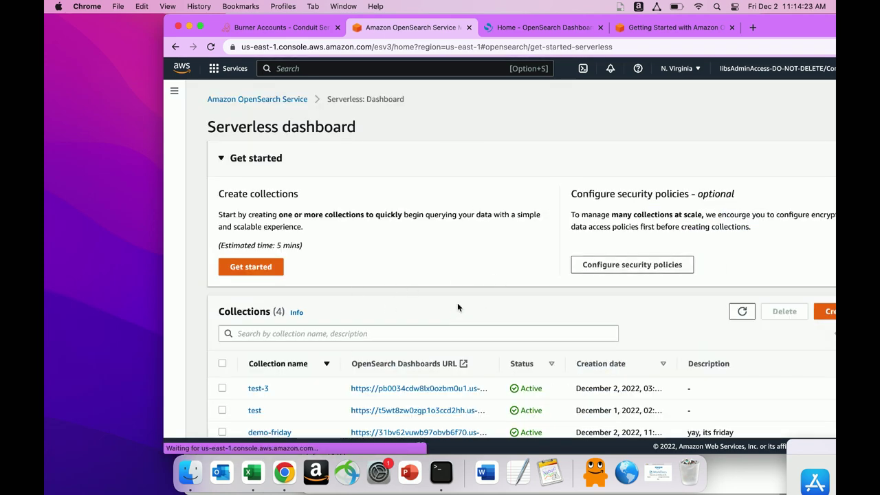
pyautogui.click(252, 433)
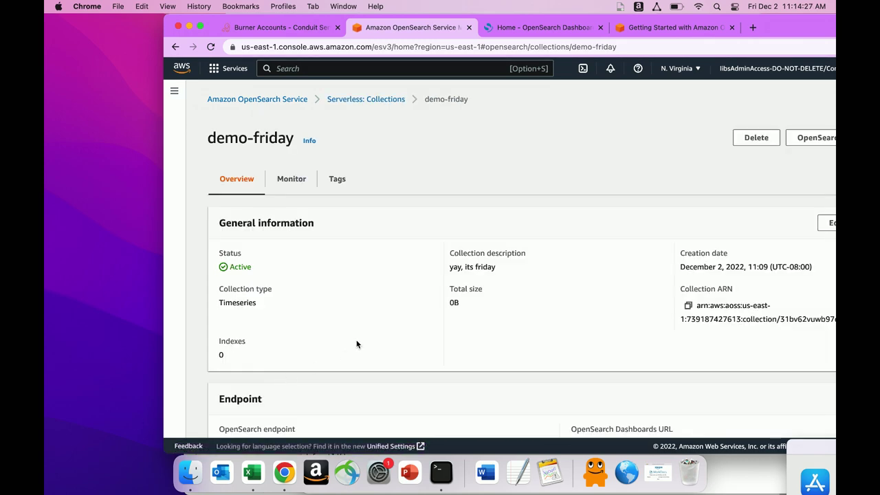
pyautogui.scroll(-5, 357, 344)
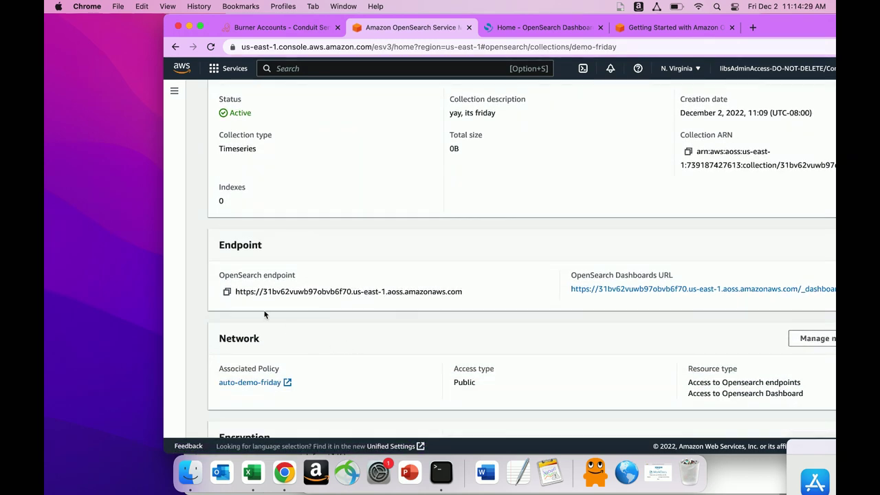
pyautogui.moveTo(265, 291); pyautogui.dragTo(473, 293)
pyautogui.press('super+c')
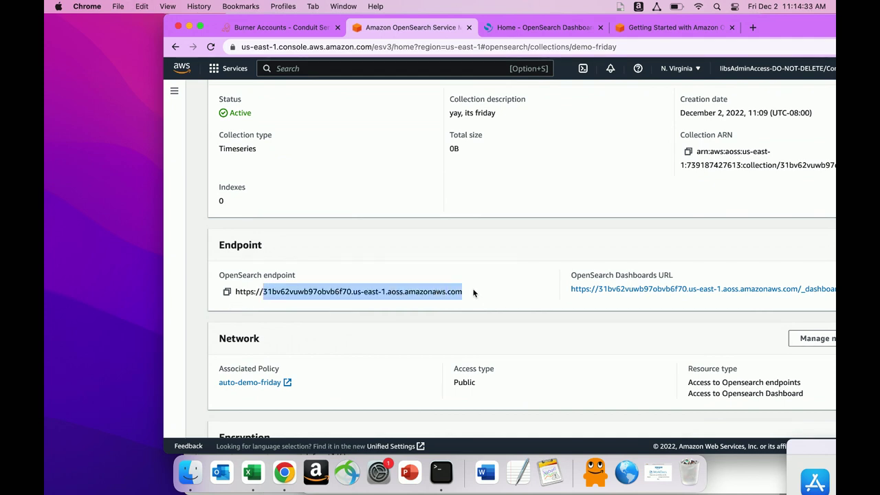
# Step: Switch to Terminal and delete the old collection endpoint from the host value in python-data-generator.py
pyautogui.click(441, 473)
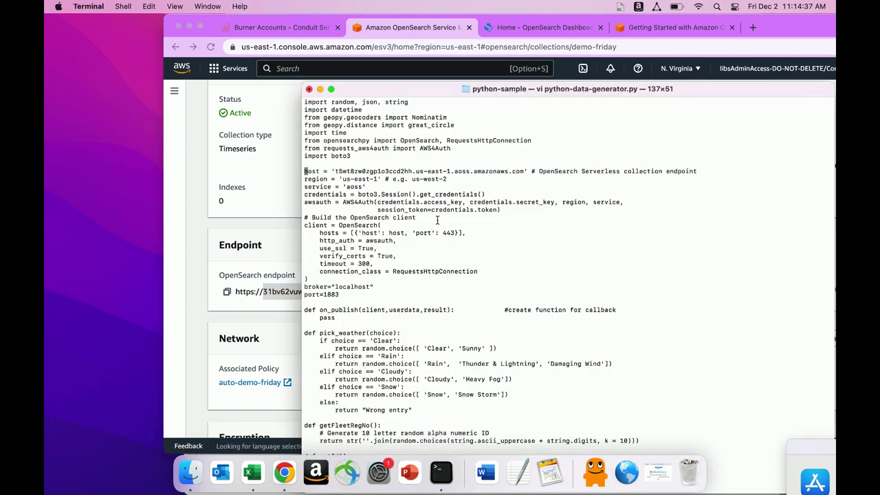
pyautogui.press('Right')
pyautogui.press('Right')
pyautogui.press('Right')
pyautogui.press('Right')
pyautogui.press('Right')
pyautogui.press('Right')
pyautogui.press('Right')
pyautogui.press('Right')
pyautogui.press('Right')
pyautogui.press('x')
pyautogui.press('x')
pyautogui.press('x')
pyautogui.press('x')
pyautogui.press('x')
pyautogui.press('x')
pyautogui.press('x')
pyautogui.press('x')
pyautogui.press('x')
pyautogui.press('x')
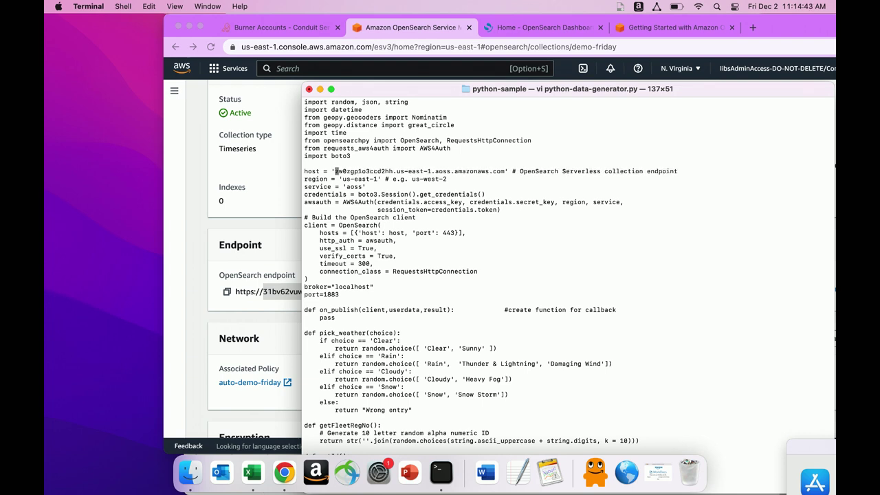
pyautogui.press('x')
pyautogui.press('x')
pyautogui.press('x')
pyautogui.press('x')
pyautogui.press('x')
pyautogui.press('x')
pyautogui.press('x')
pyautogui.press('x')
pyautogui.press('x')
pyautogui.press('x')
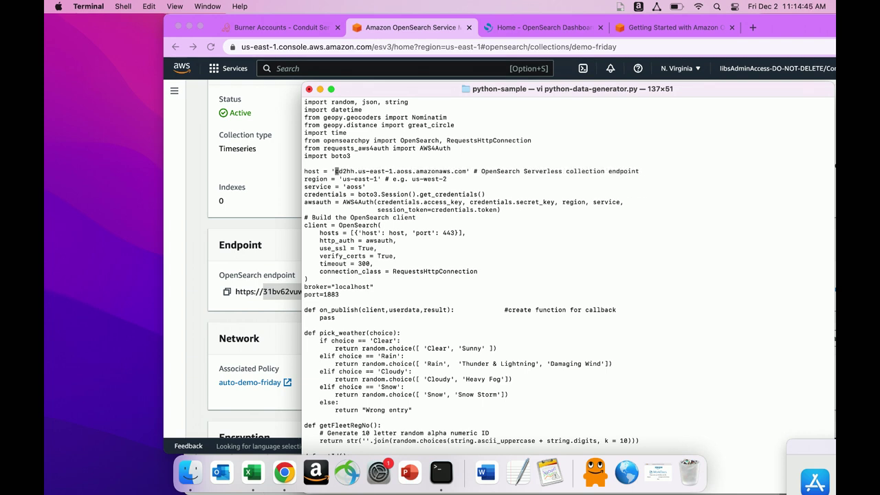
pyautogui.press('x')
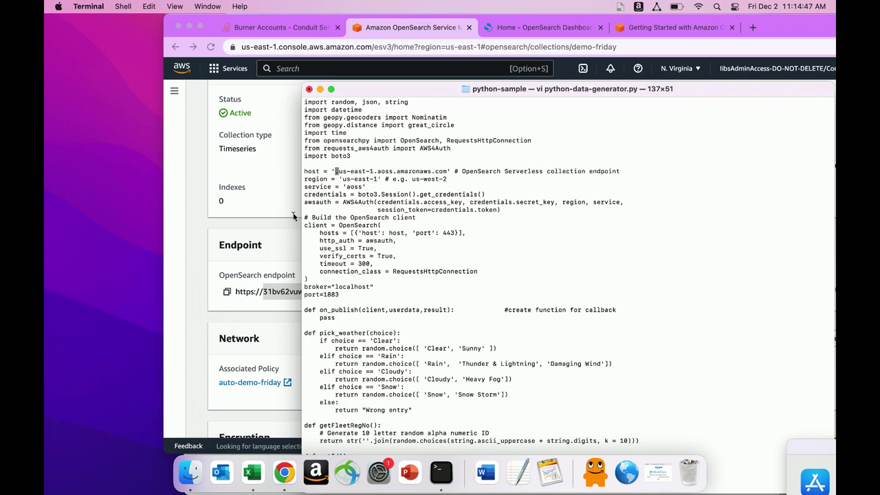